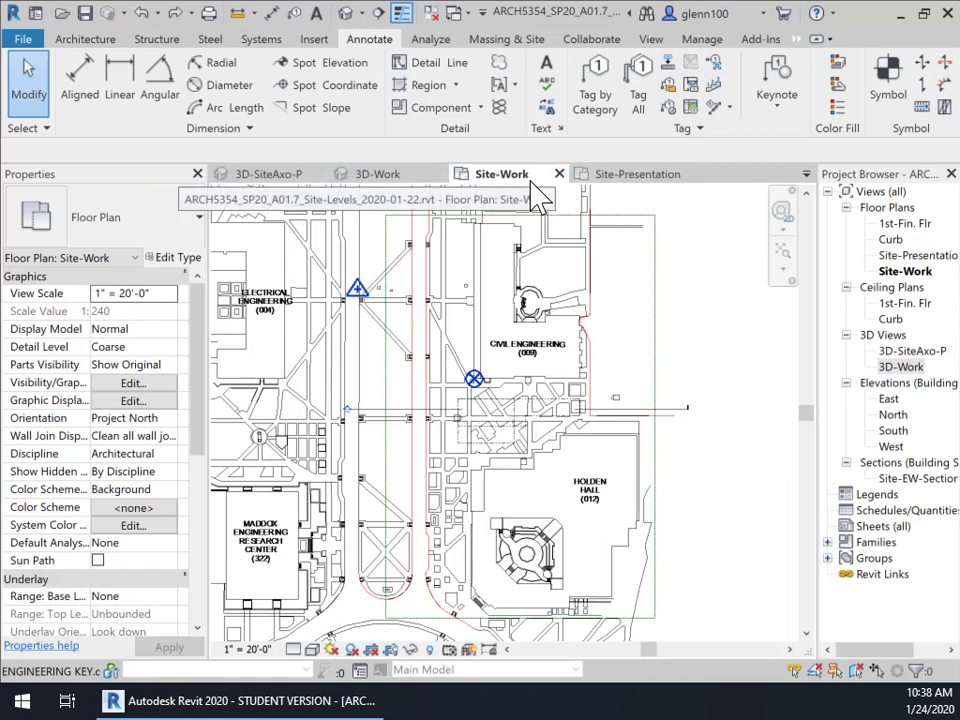
{"action": "right_click", "coordinate": [897, 268]}
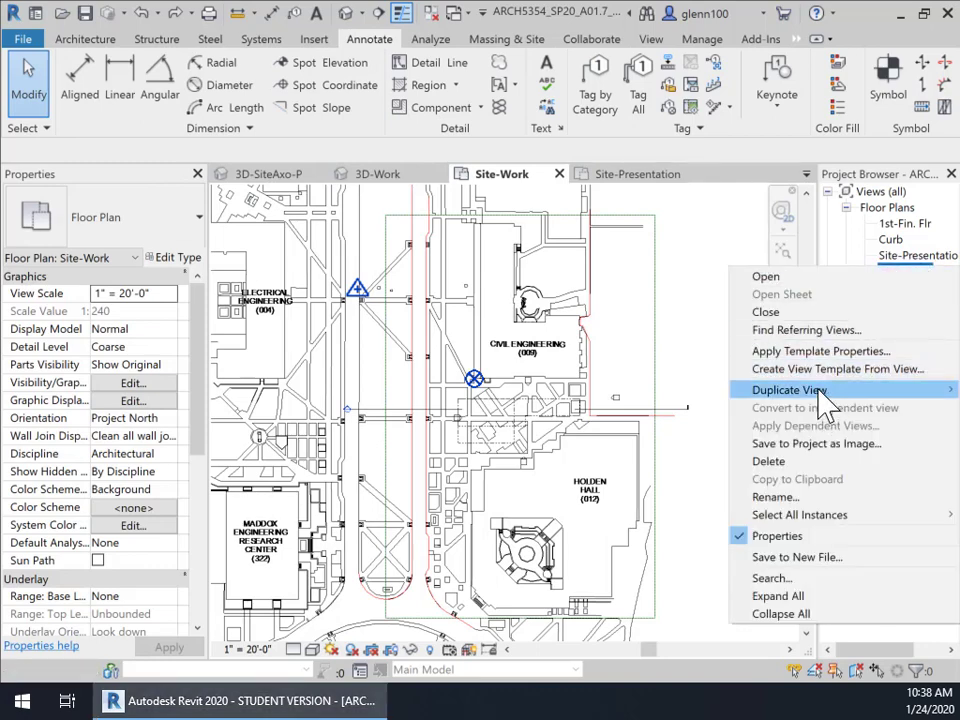
{"action": "mouse_move", "coordinate": [822, 392]}
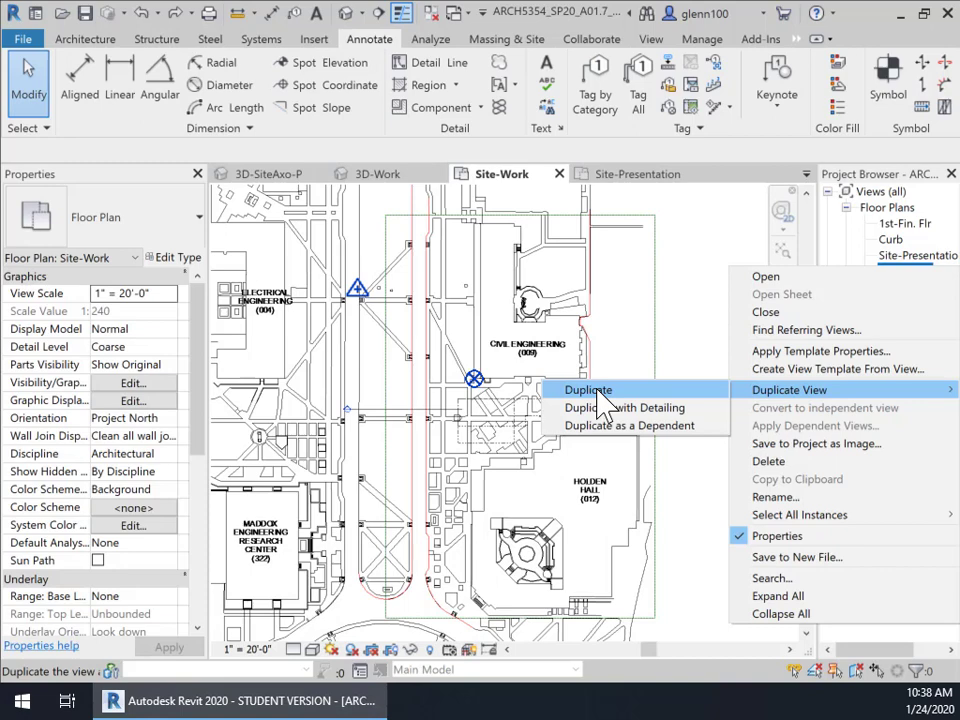
{"action": "left_click", "coordinate": [686, 316]}
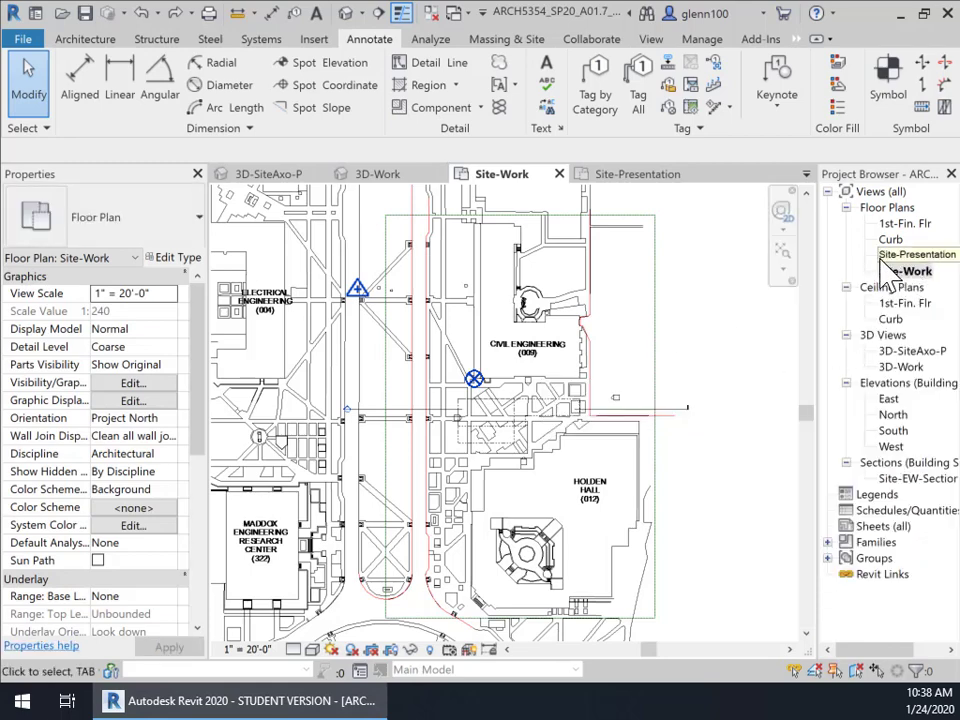
Switch to the Site-Presentation floor plan and hide the elevation marker category in that view.
{"action": "left_click", "coordinate": [914, 258]}
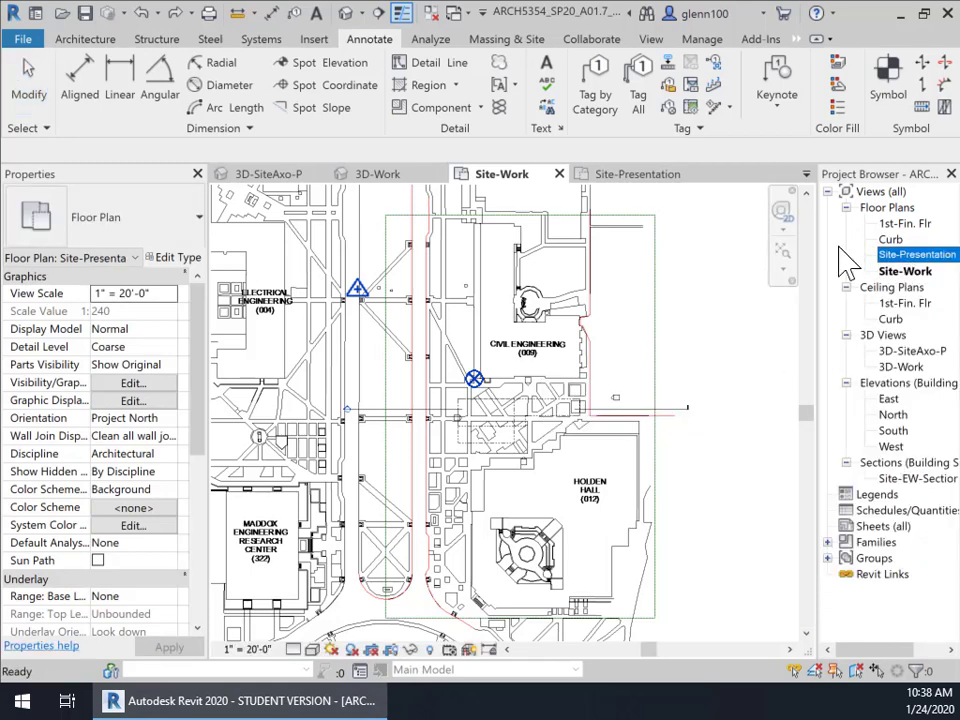
{"action": "left_click", "coordinate": [641, 181]}
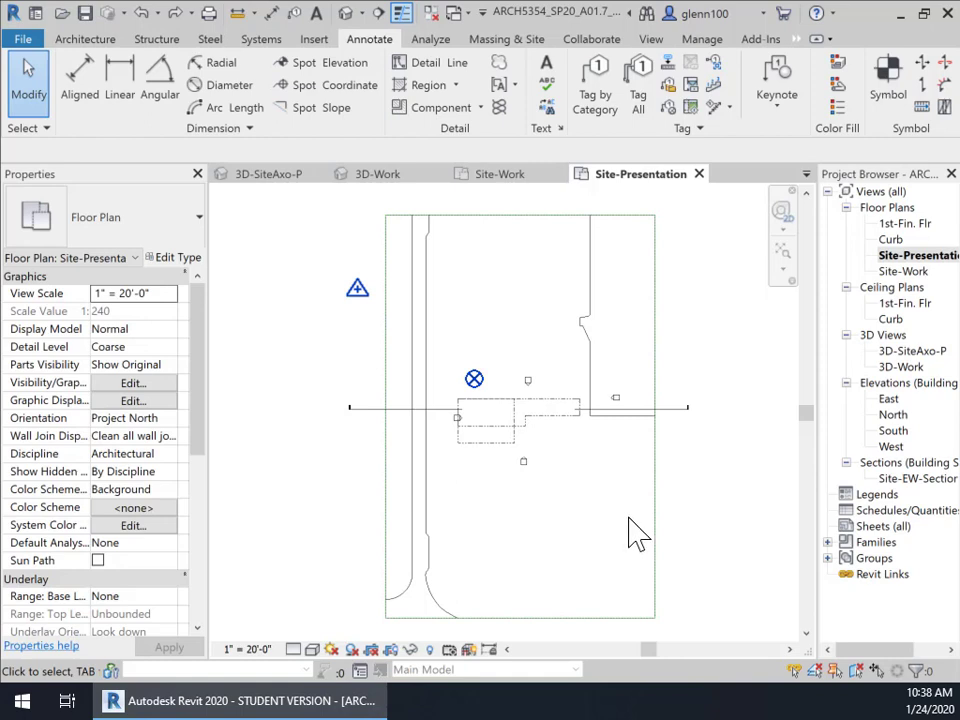
{"action": "left_click", "coordinate": [516, 458]}
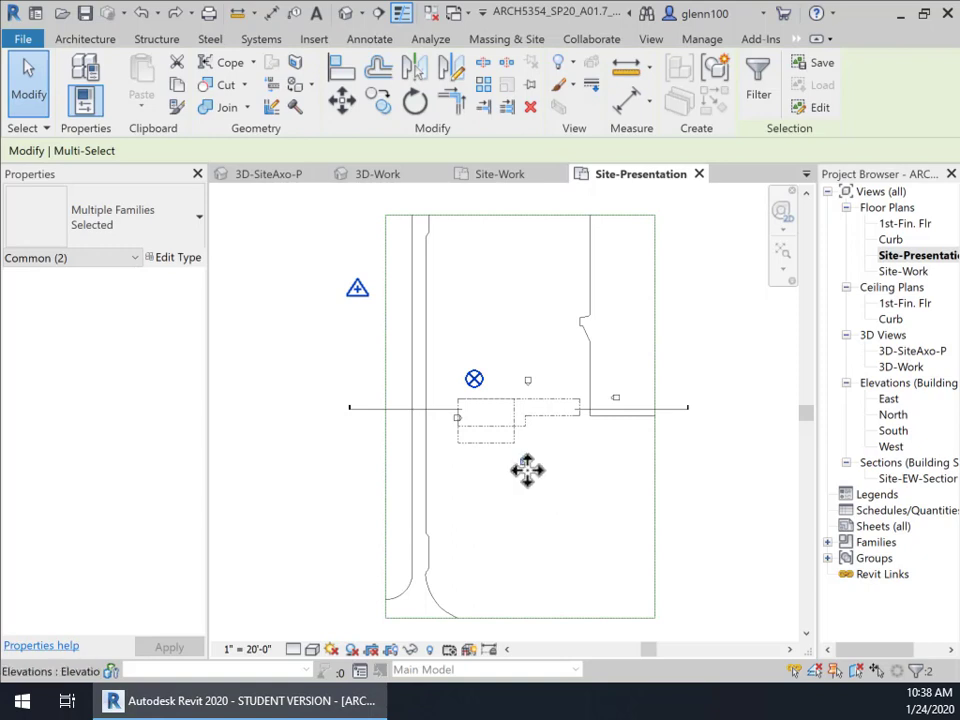
{"action": "right_click", "coordinate": [523, 461]}
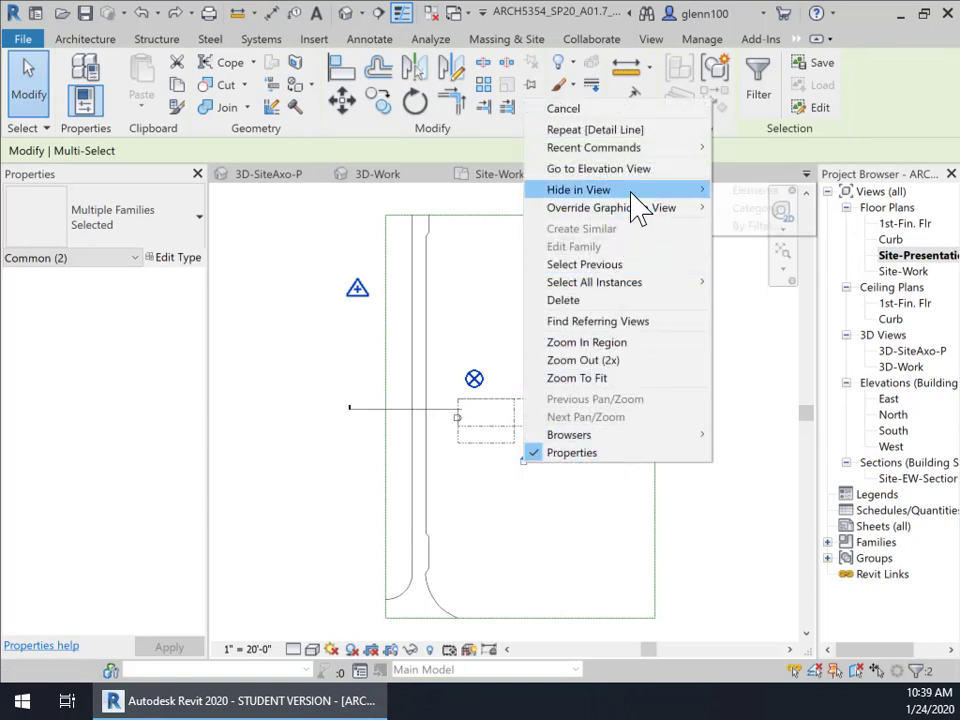
{"action": "mouse_move", "coordinate": [634, 190]}
{"action": "left_click", "coordinate": [763, 210]}
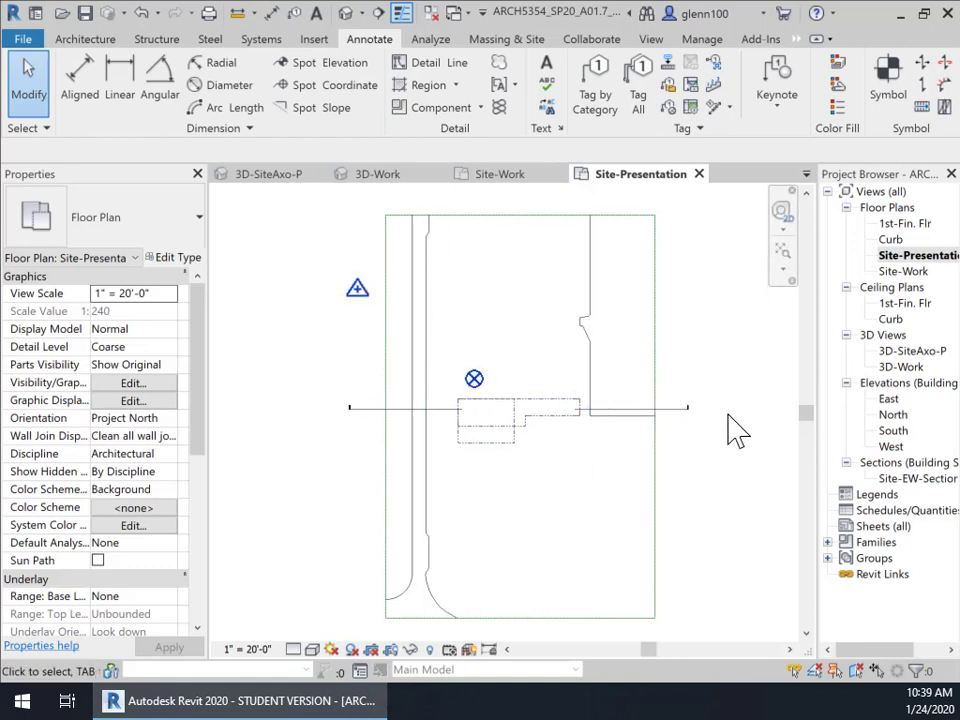
Check the extents of the large topography surface and of the narrow strip on the far side of the road.
{"action": "left_click", "coordinate": [445, 605]}
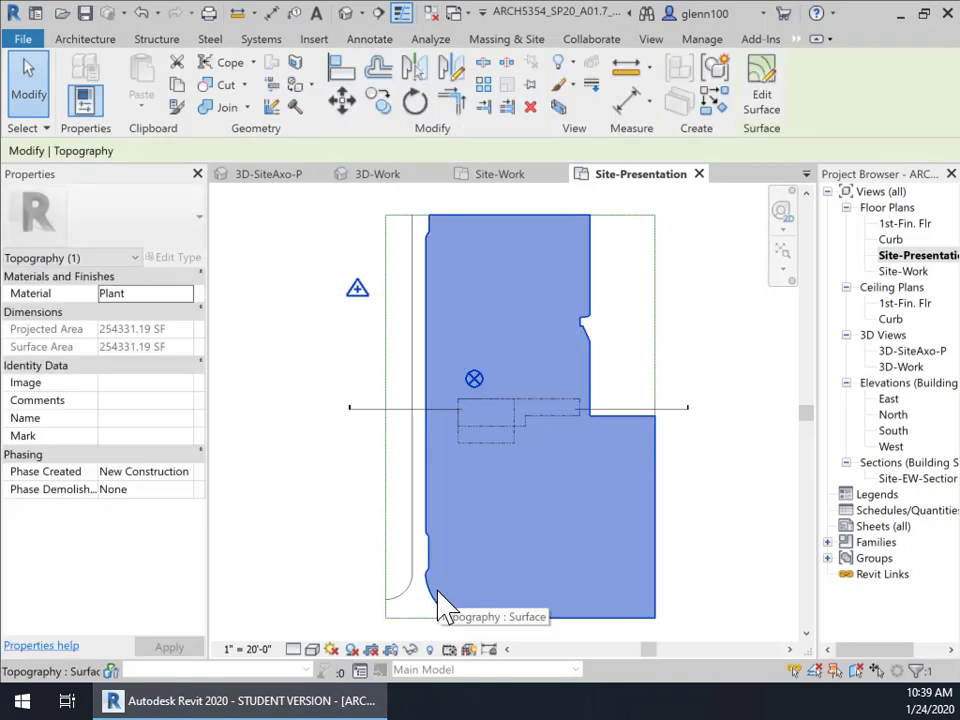
{"action": "left_click", "coordinate": [416, 530]}
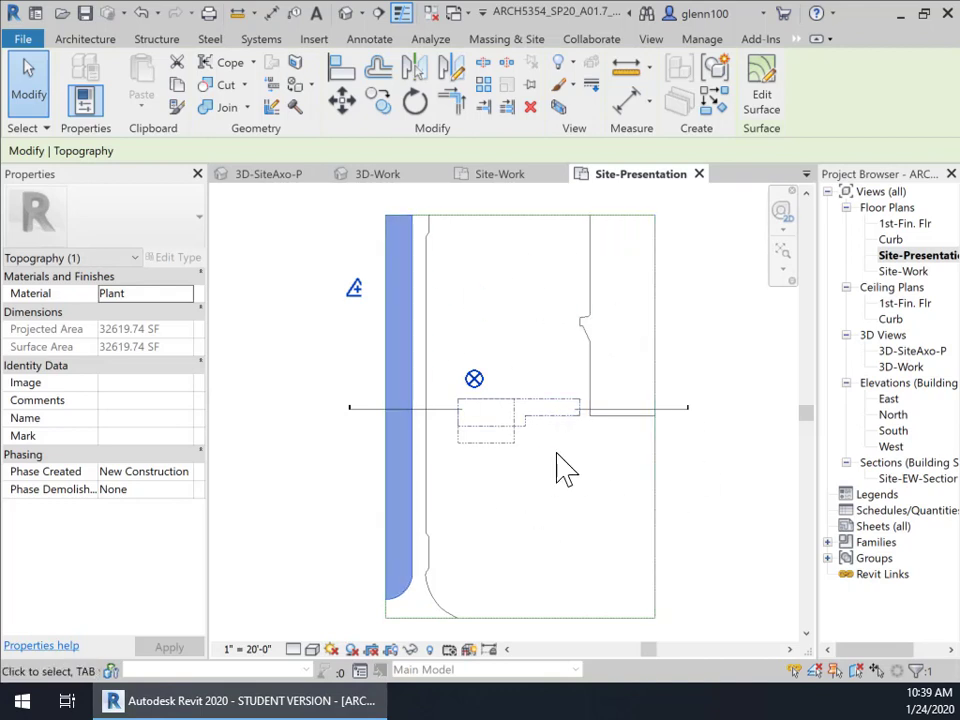
Open the Site-Work floor plan and hide the imported ENGINEERING KEY.dwg element in that view.
{"action": "left_click", "coordinate": [928, 256]}
{"action": "double_click", "coordinate": [904, 272]}
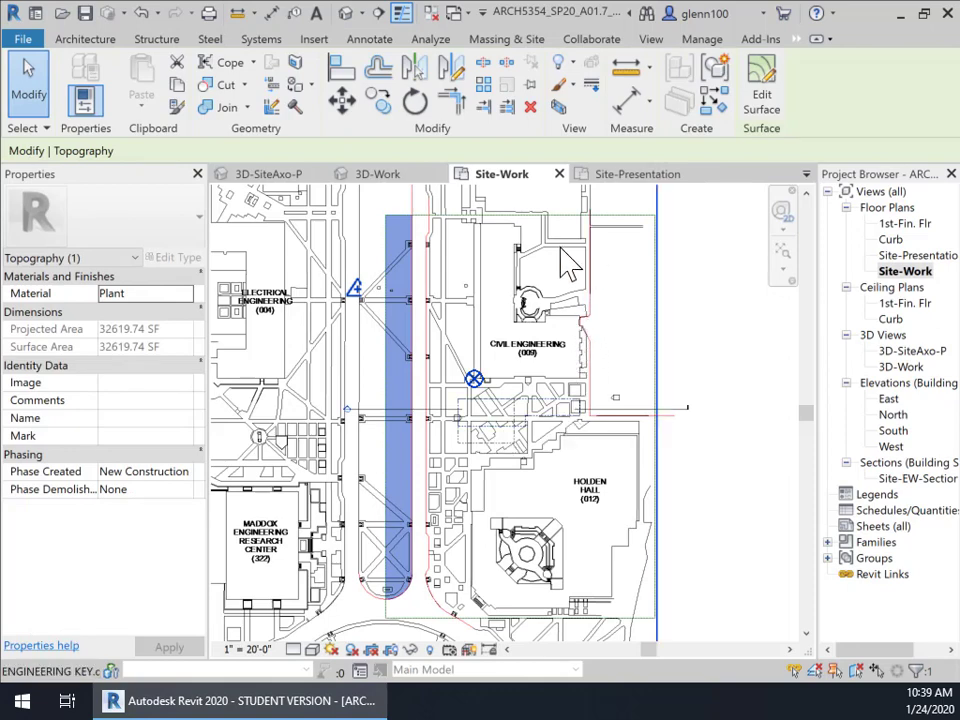
{"action": "left_click", "coordinate": [620, 256]}
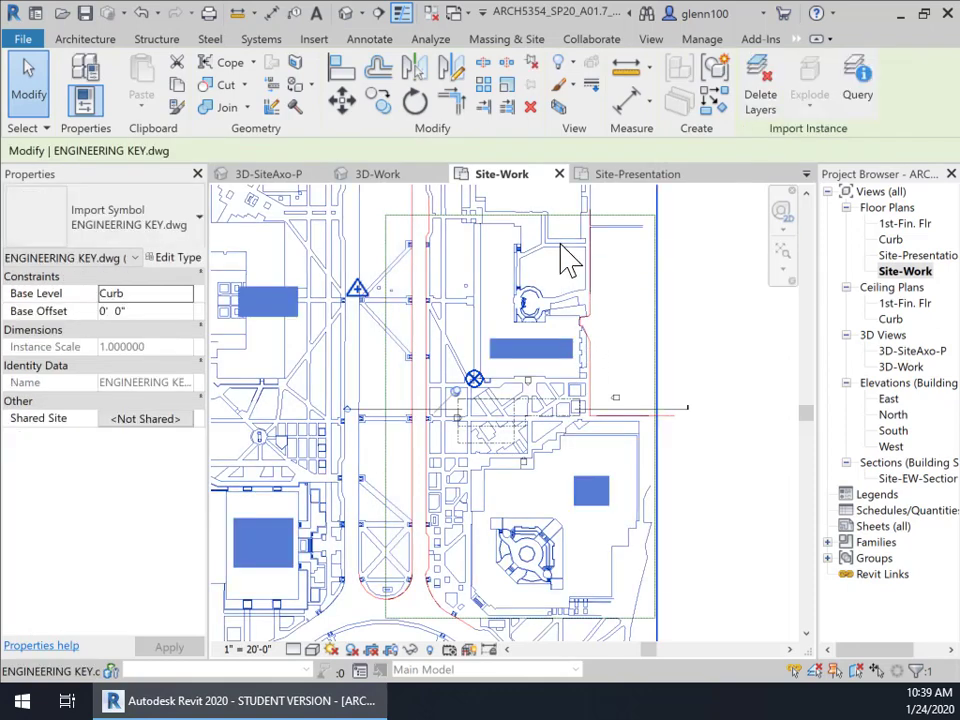
{"action": "right_click", "coordinate": [564, 257]}
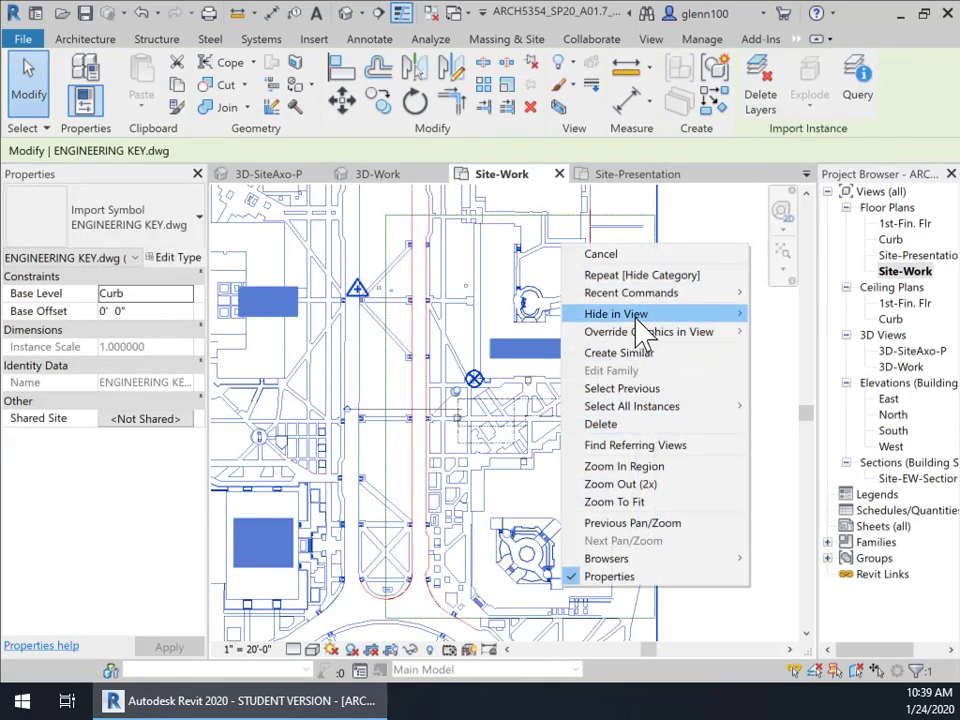
{"action": "mouse_move", "coordinate": [740, 313]}
{"action": "left_click", "coordinate": [783, 315]}
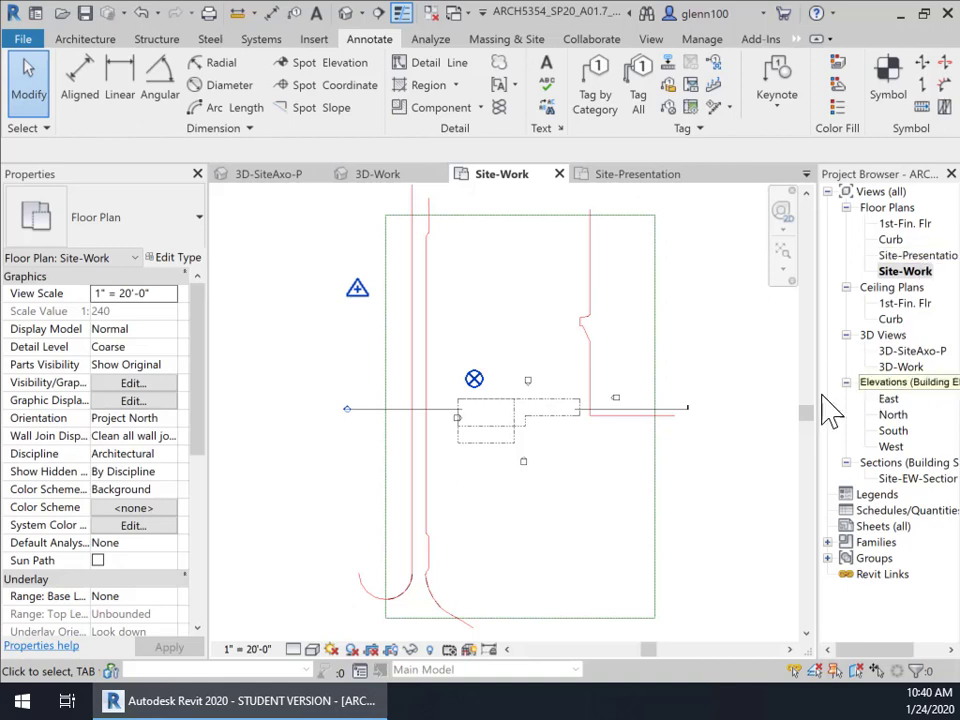
Open the 3D-Work view and inspect the imported ENGINEERING KEY.dwg there.
{"action": "left_click", "coordinate": [906, 368]}
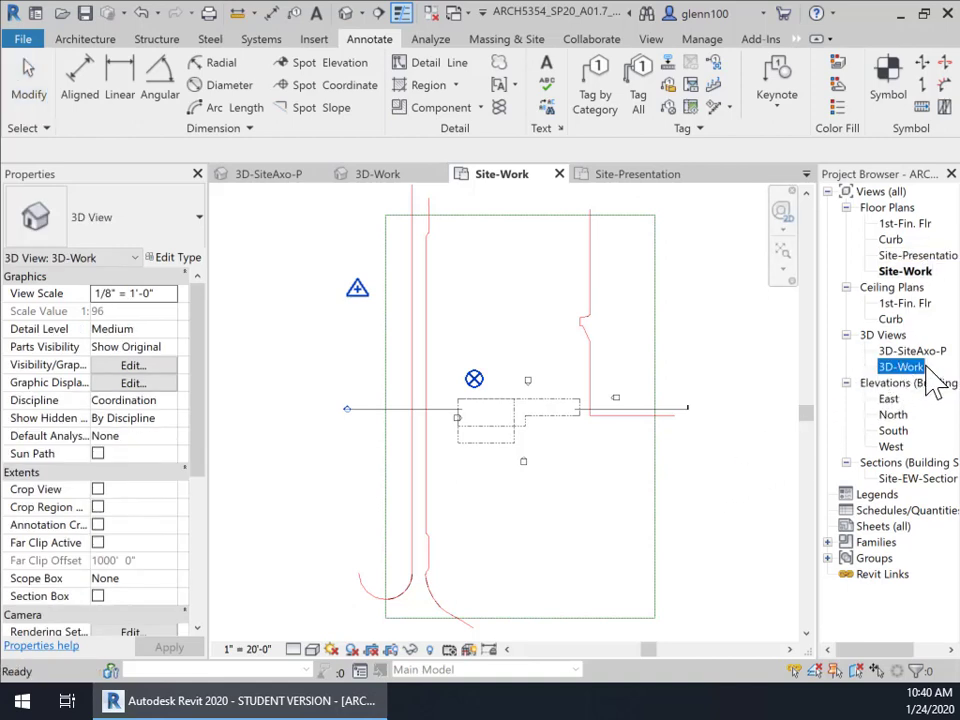
{"action": "left_click", "coordinate": [380, 176]}
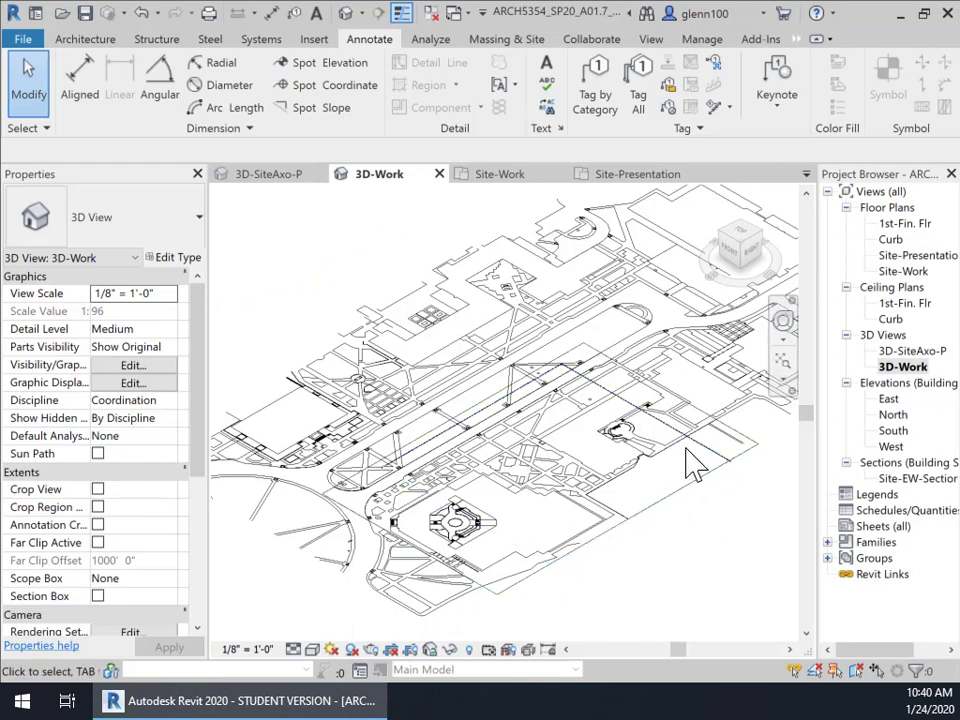
{"action": "left_click", "coordinate": [483, 335]}
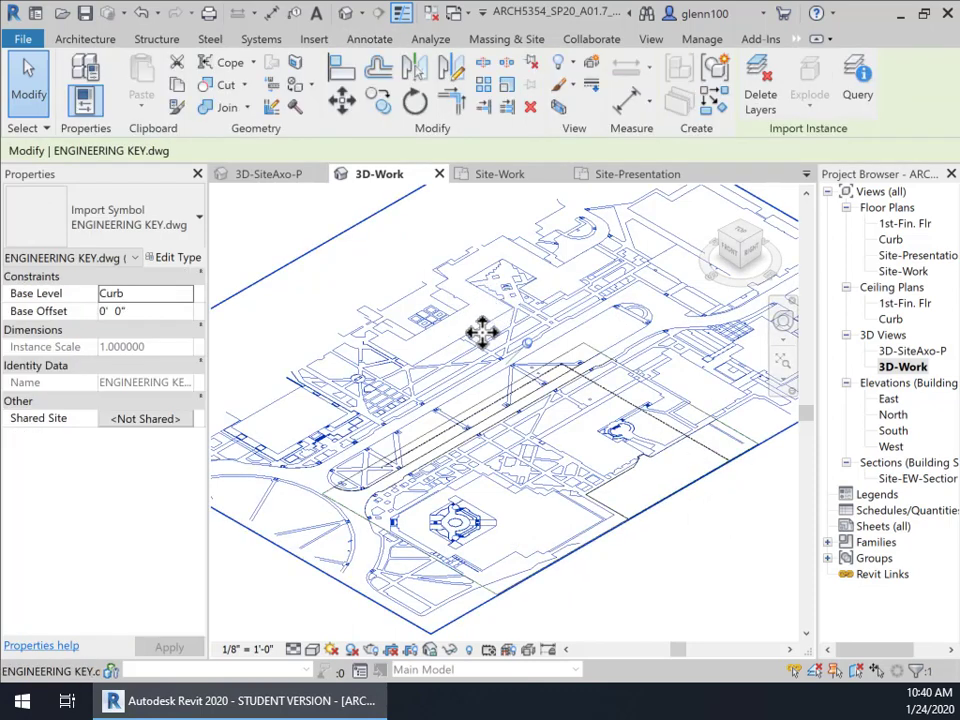
{"action": "left_click", "coordinate": [258, 233]}
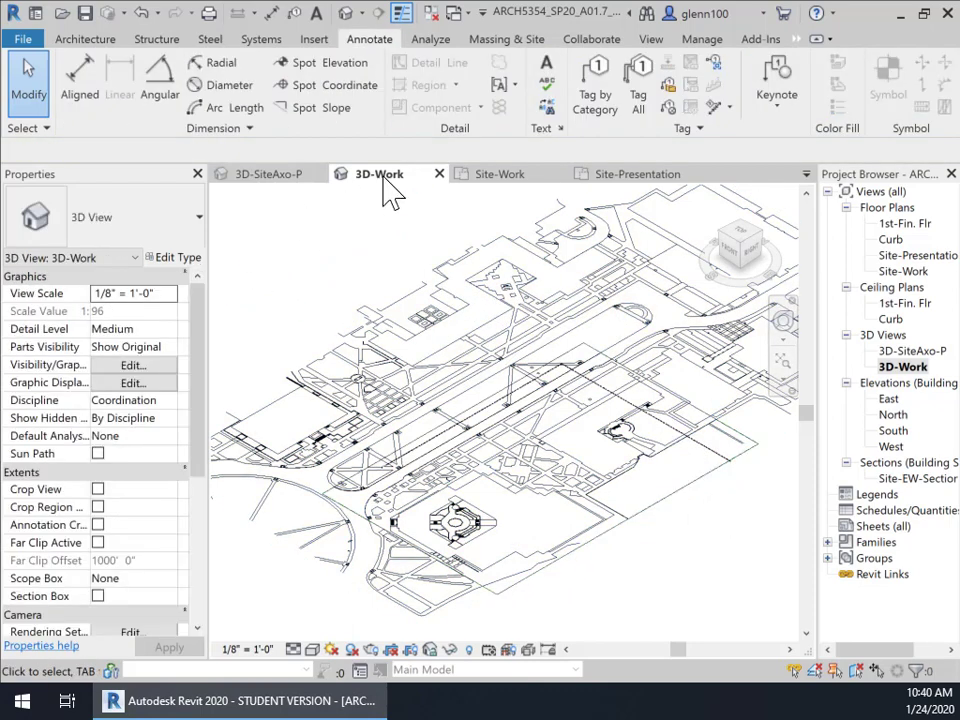
Open the 3D-SiteAxo-P view and set its visual style to Realistic.
{"action": "left_click", "coordinate": [290, 187]}
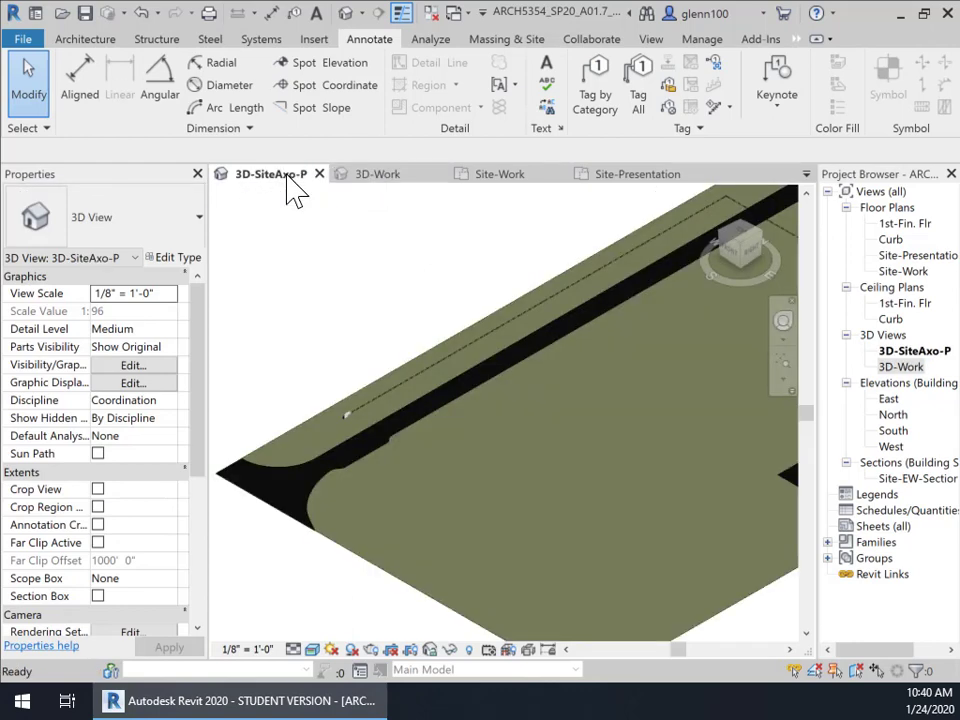
{"action": "left_click", "coordinate": [312, 649]}
{"action": "left_click", "coordinate": [340, 615]}
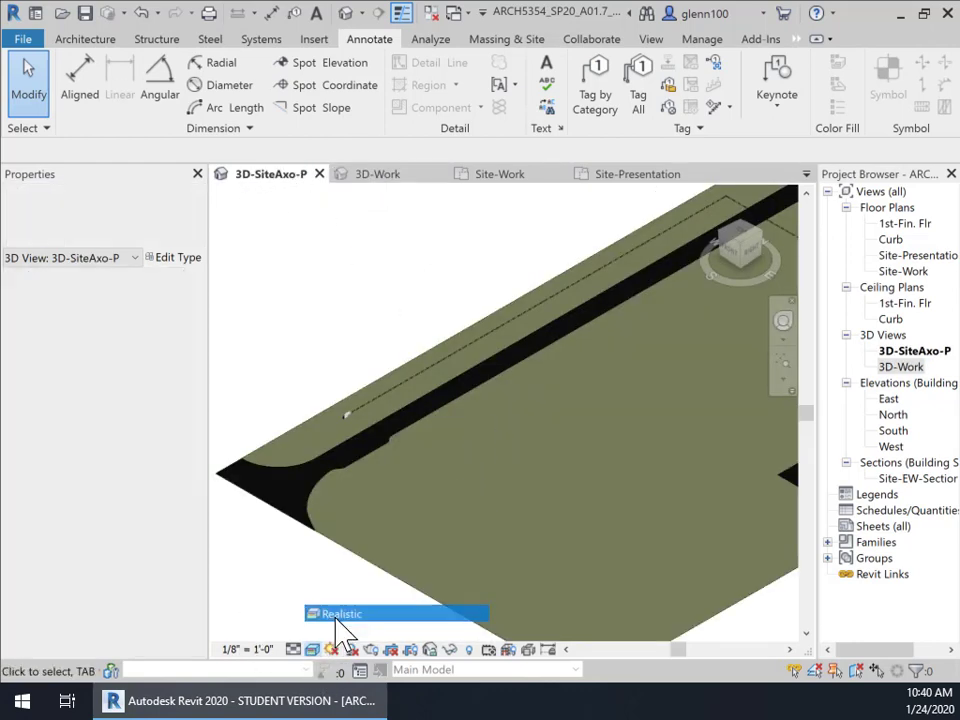
Hide the Levels category in the 3D-SiteAxo-P view, using the 1st-Fin. Flr level line.
{"action": "scroll", "coordinate": [420, 446], "scroll_direction": "up", "scroll_amount": 4}
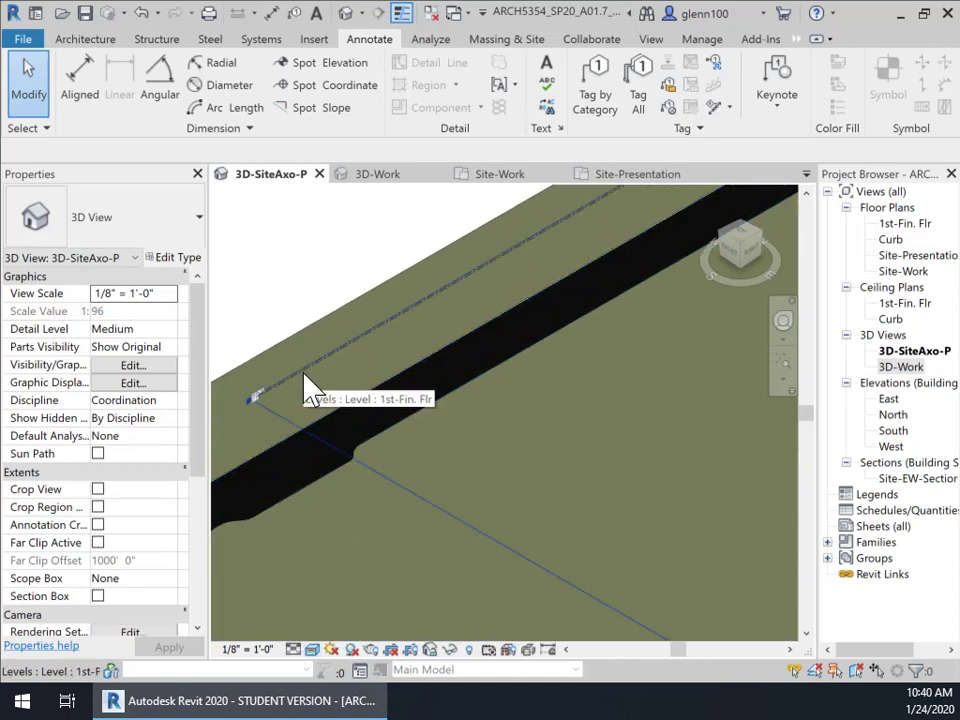
{"action": "left_click", "coordinate": [306, 388]}
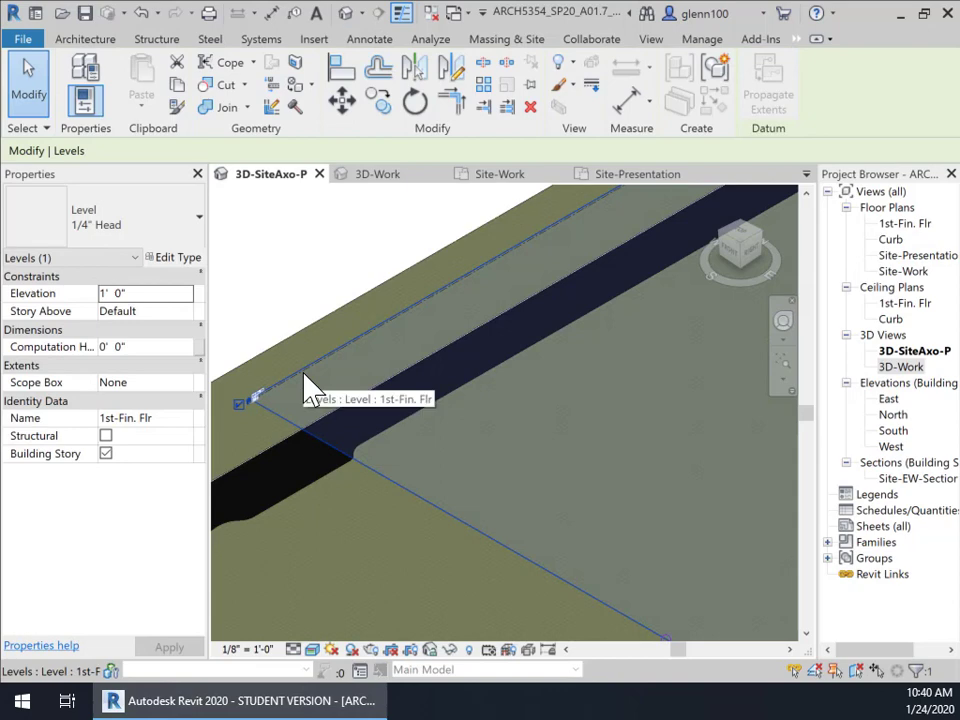
{"action": "right_click", "coordinate": [309, 389]}
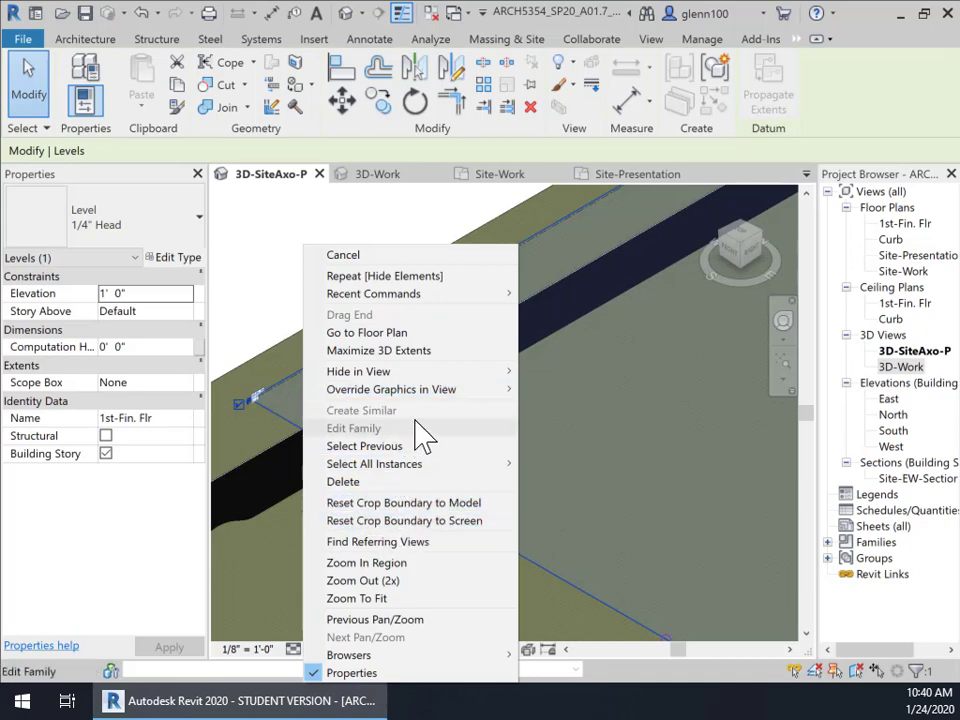
{"action": "mouse_move", "coordinate": [506, 374]}
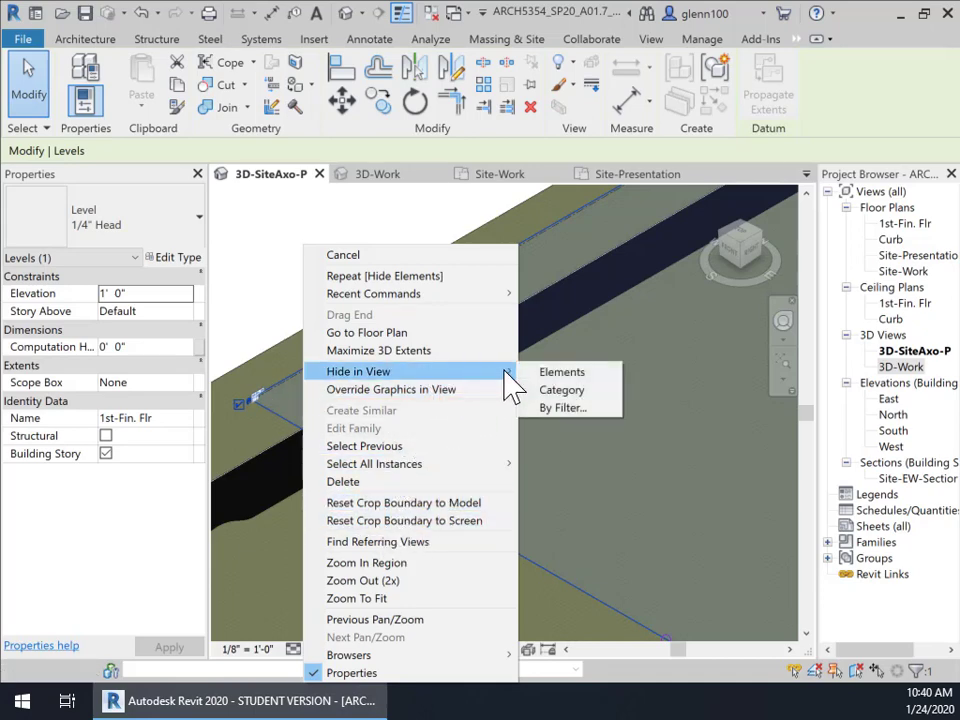
{"action": "left_click", "coordinate": [579, 397]}
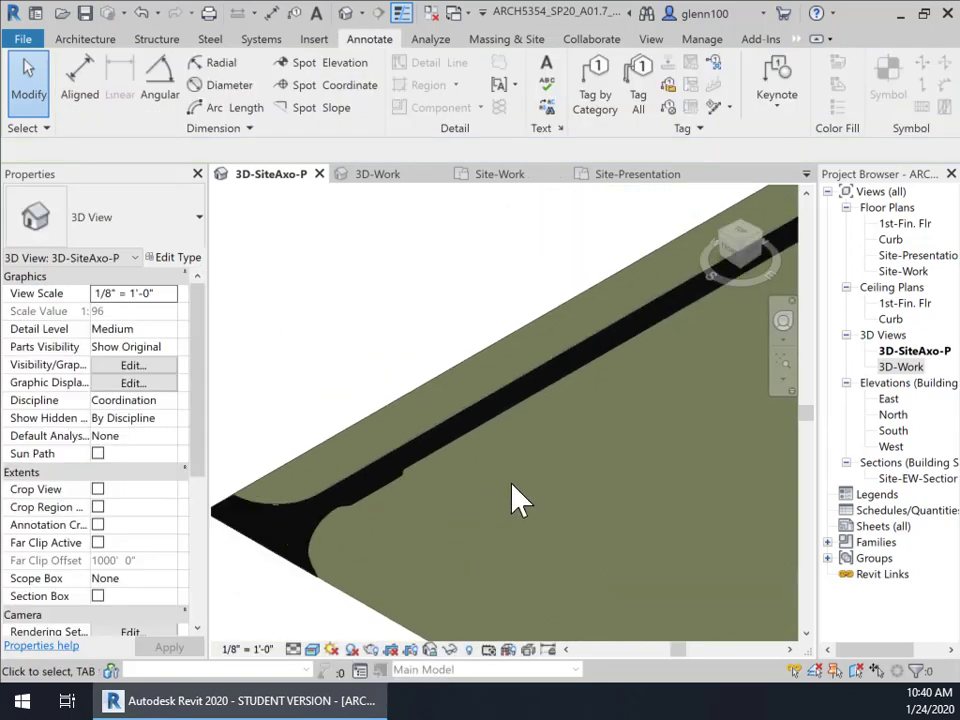
{"action": "scroll", "coordinate": [513, 485], "scroll_direction": "down", "scroll_amount": 8}
{"action": "middle_click_drag", "start_coordinate": [625, 469], "coordinate": [532, 402]}
{"action": "scroll", "coordinate": [532, 403], "scroll_direction": "up", "scroll_amount": 5}
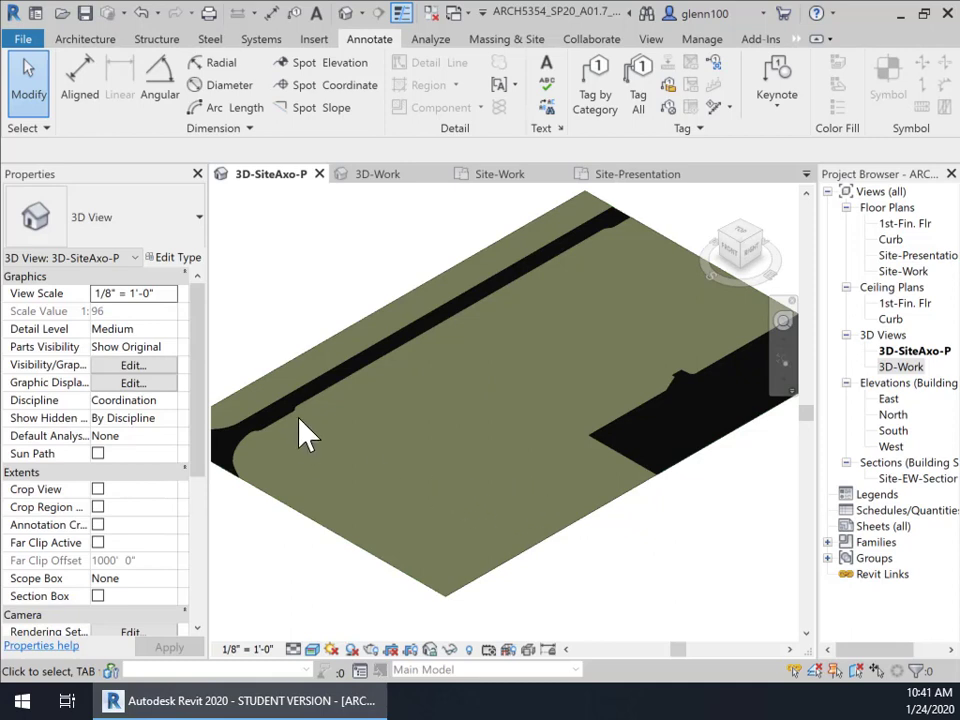
{"action": "middle_click_drag", "start_coordinate": [427, 479], "coordinate": [472, 499]}
{"action": "scroll", "coordinate": [470, 498], "scroll_direction": "down", "scroll_amount": 2}
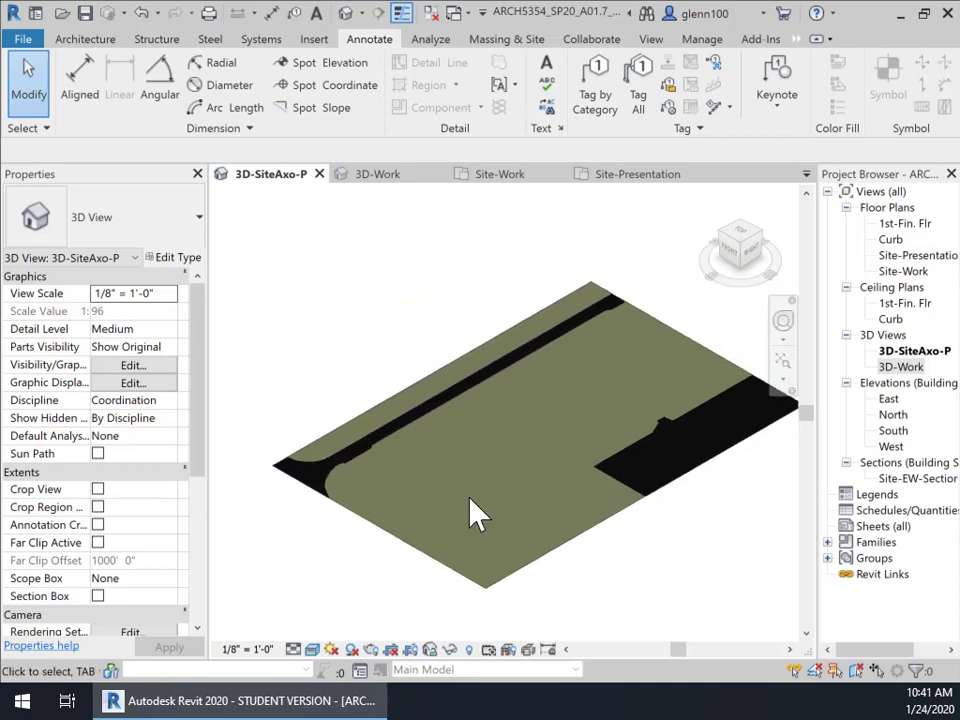